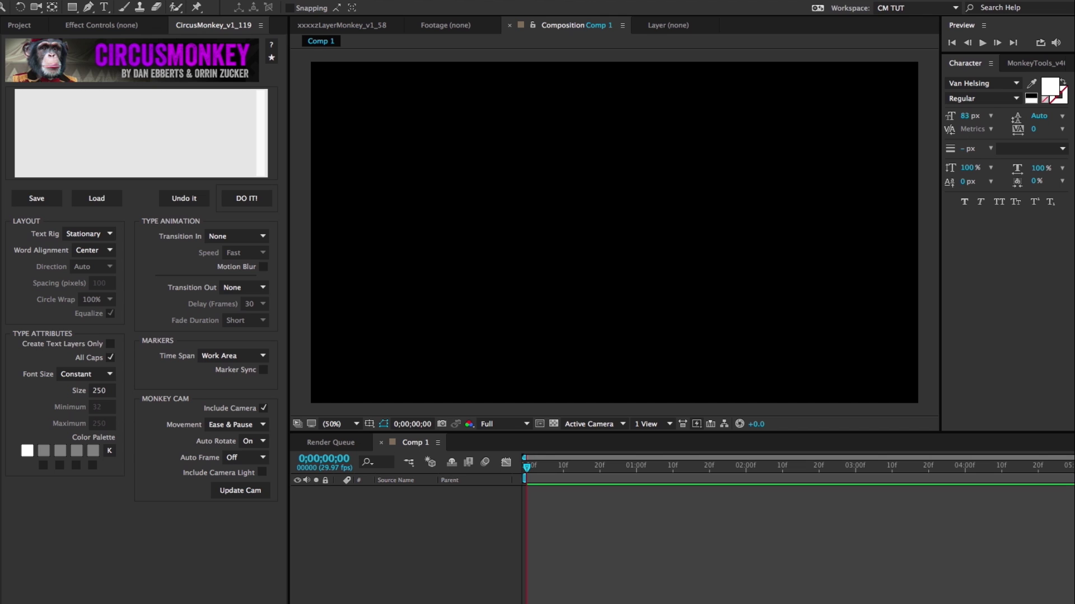
Set the font to Veneer and build a CircusMonkey rig from 'Enter text here and click DO IT!'.
click(1017, 84)
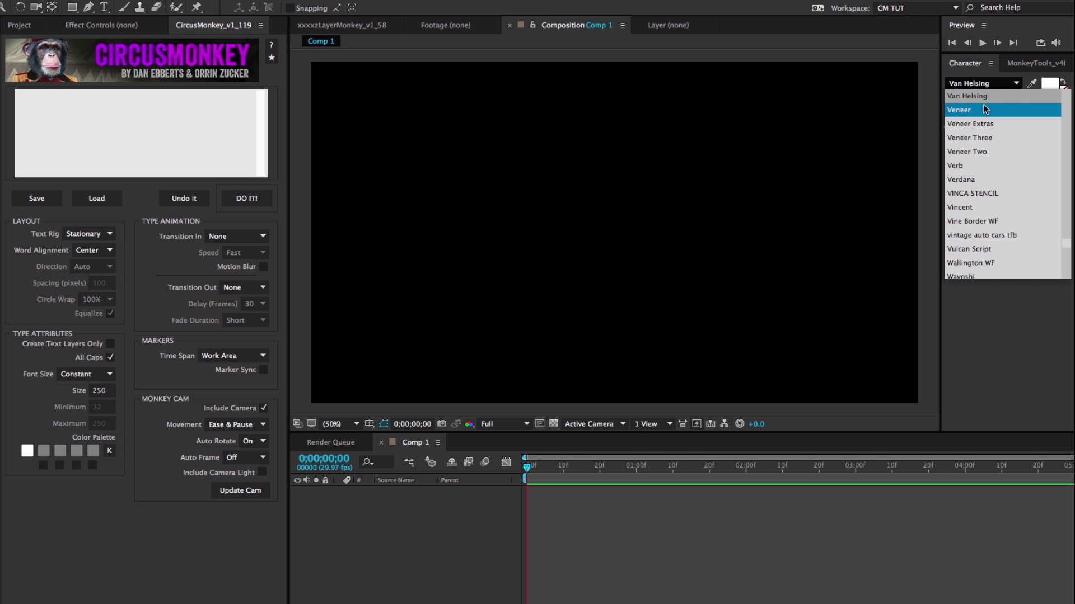
click(982, 106)
click(154, 124)
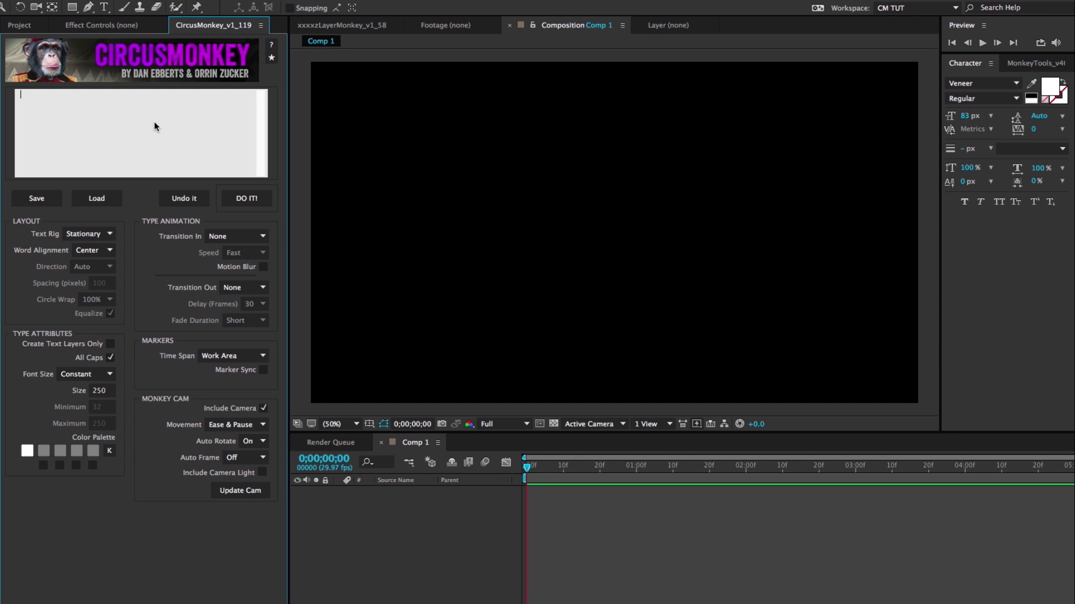
text(Enter text here and click DO IT!)
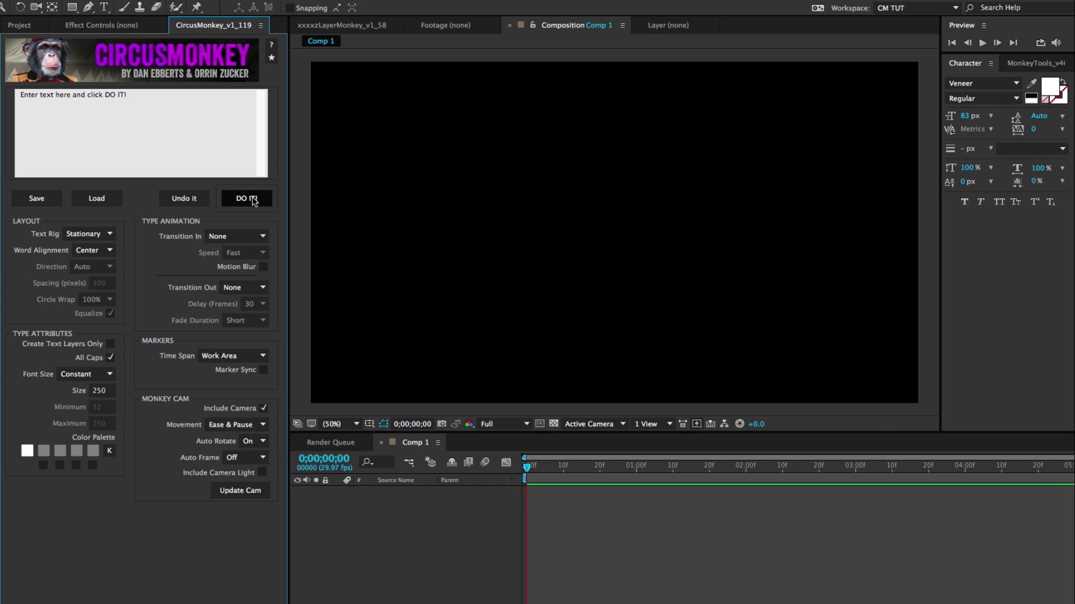
click(251, 199)
click(154, 123)
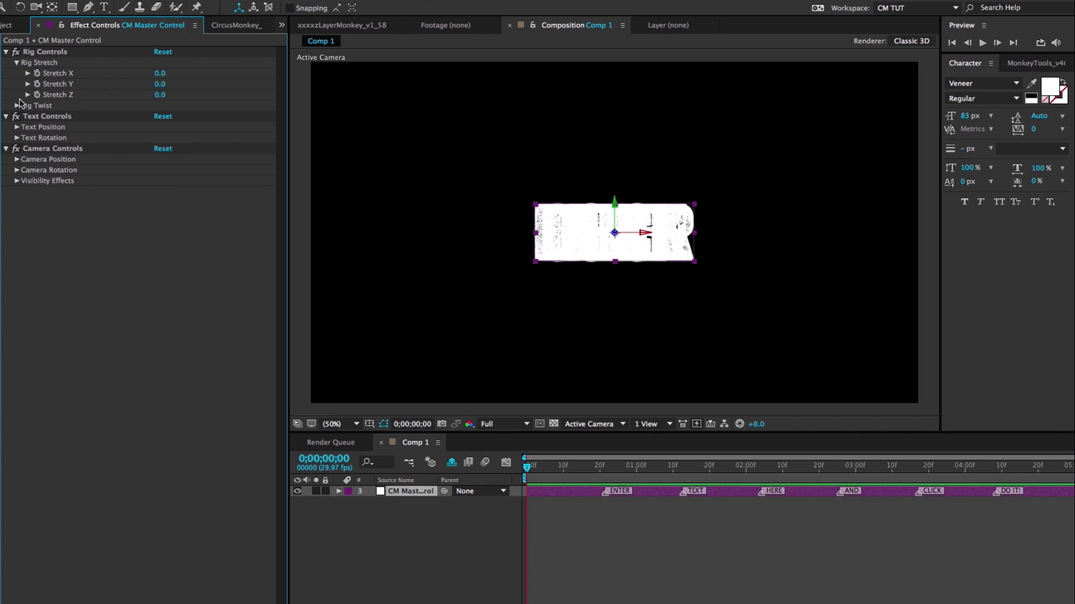
Expand CM Master Control's Rig Twist, Text Position/Rotation, Camera Position/Rotation and Visibility Effects groups.
click(16, 106)
click(17, 235)
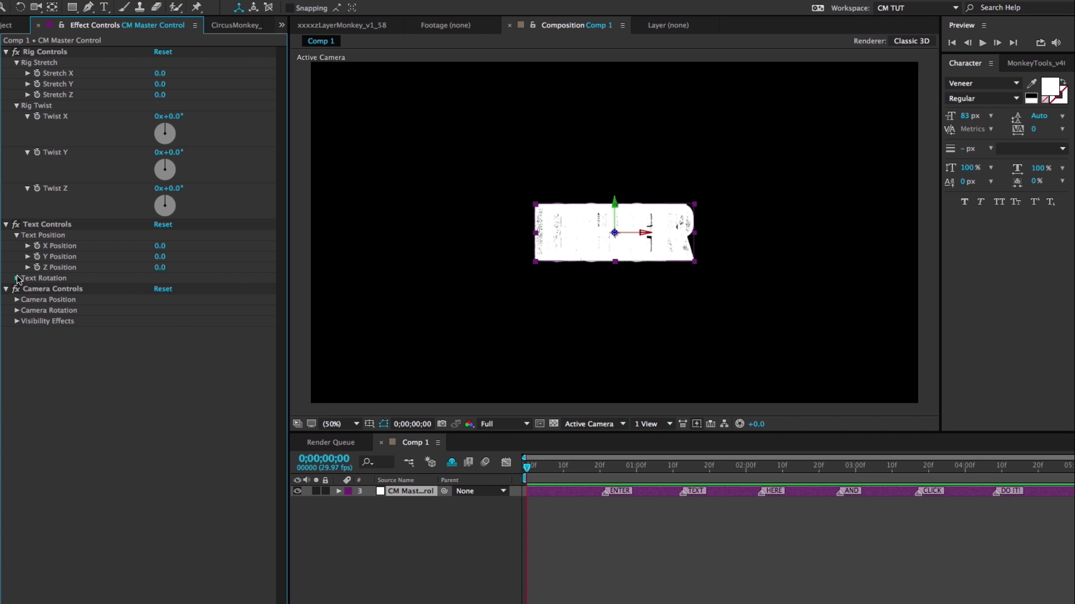
click(17, 279)
click(17, 407)
click(17, 451)
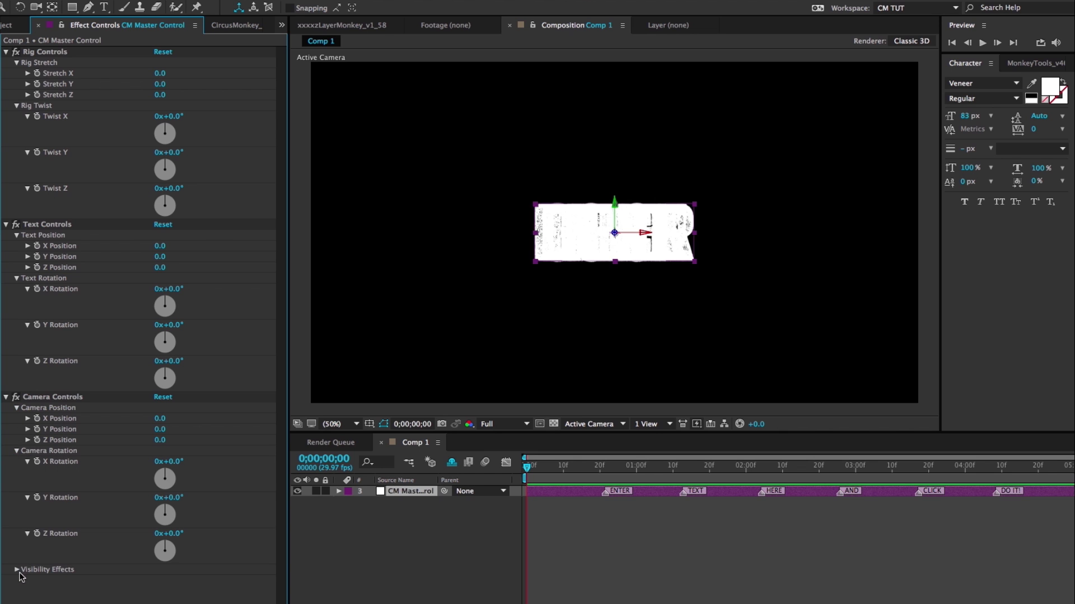
click(16, 569)
Stretch the rig to -2180 along Z, comparing the Custom View and MonkeyCam views.
key(F11)
mouse_move(159, 95)
mouse_down()
mouse_move(184, 101)
mouse_move(131, 99)
mouse_move(143, 101)
mouse_up()
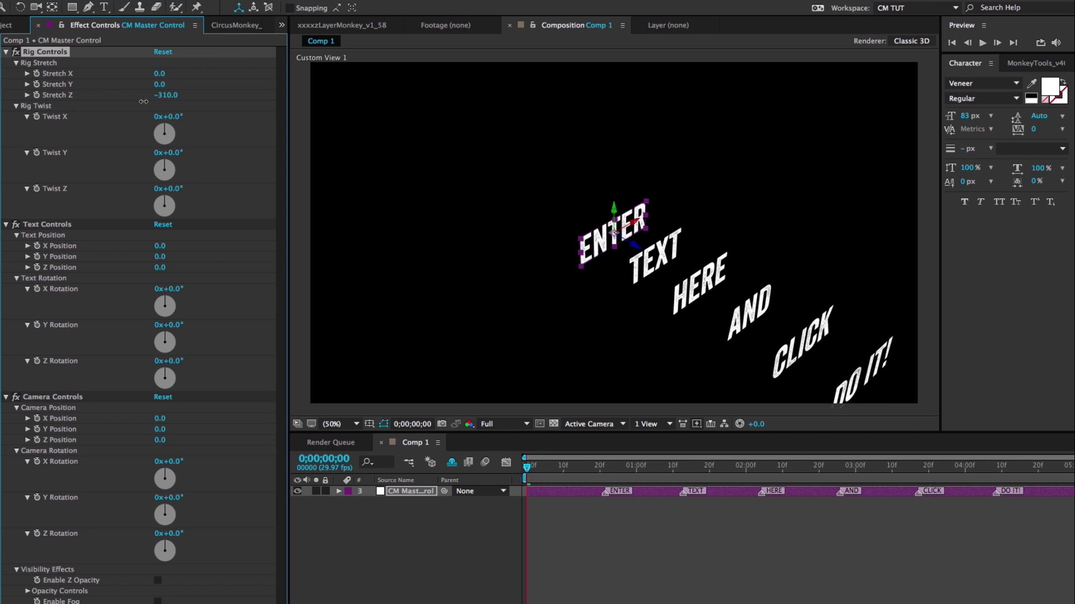
key(F12)
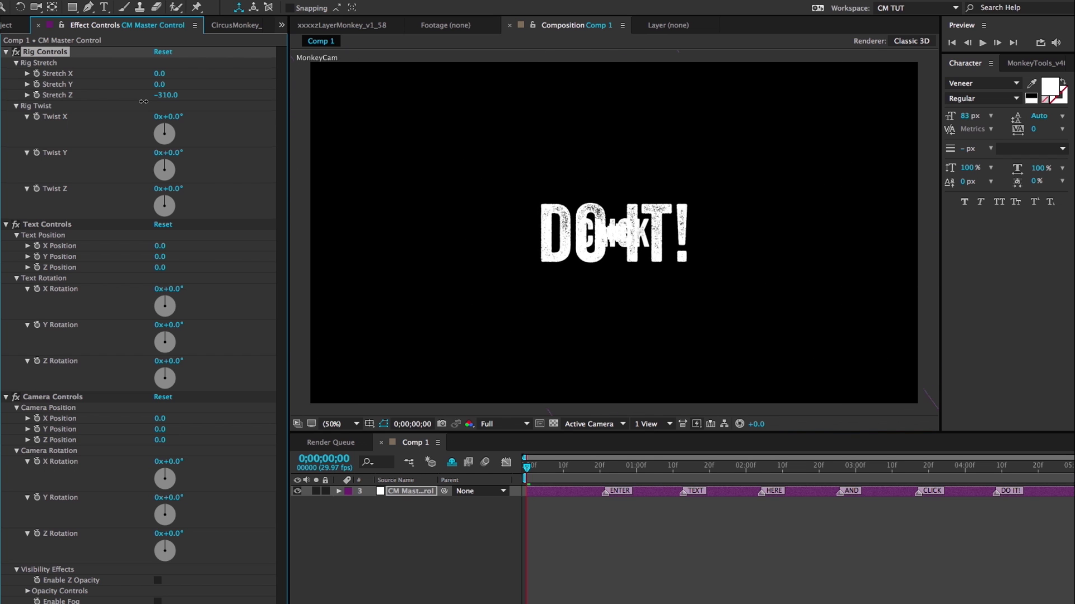
key(F10)
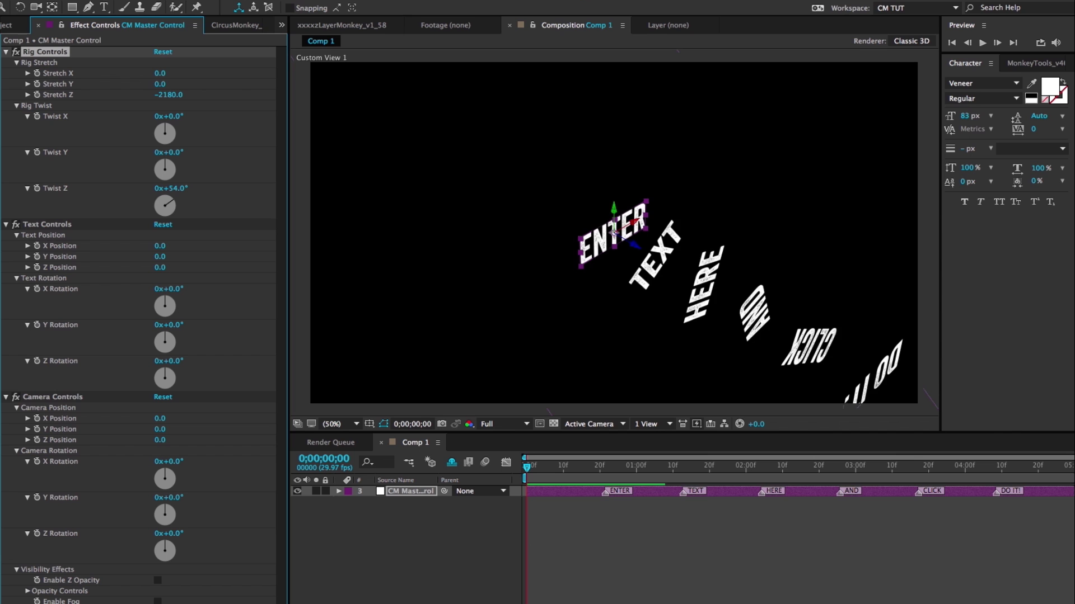
key(F12)
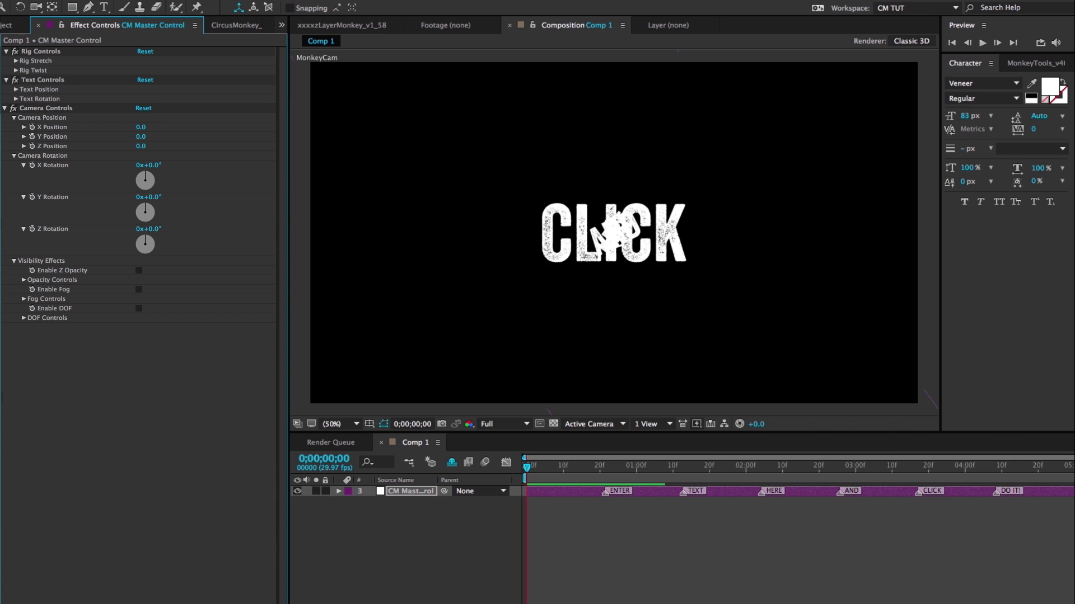
Enable DOF and Z Opacity, preview, then set Stretch Y to 230 and Twist Y to -43°.
click(139, 308)
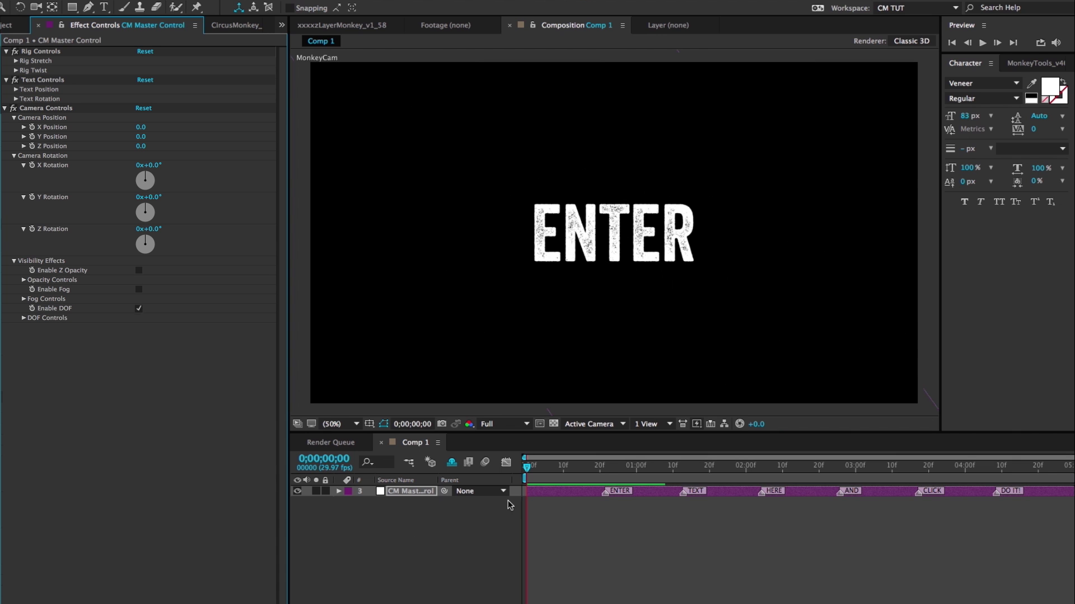
click(139, 270)
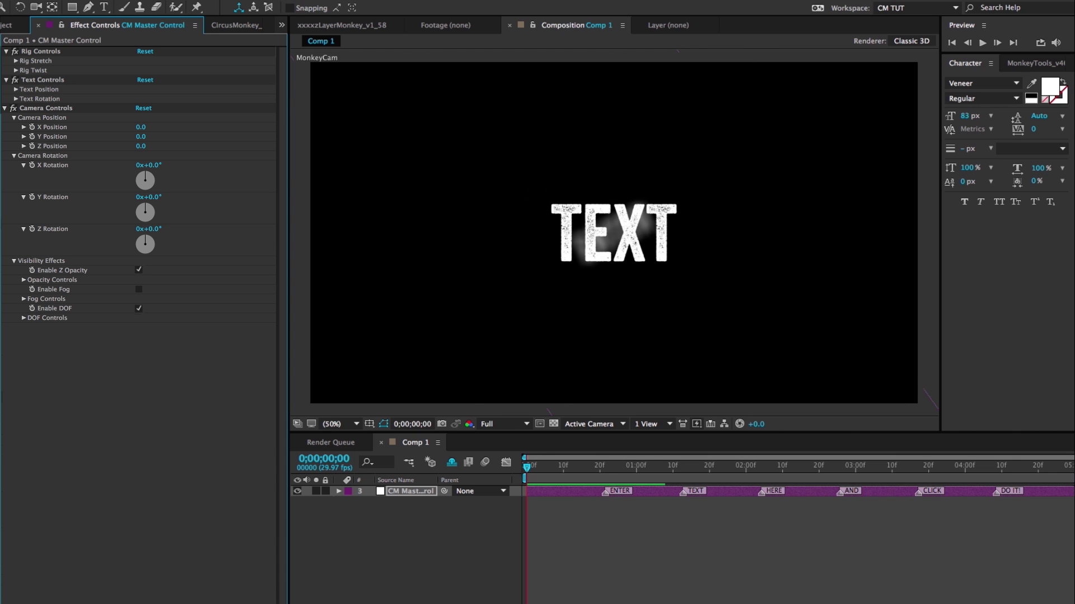
click(982, 43)
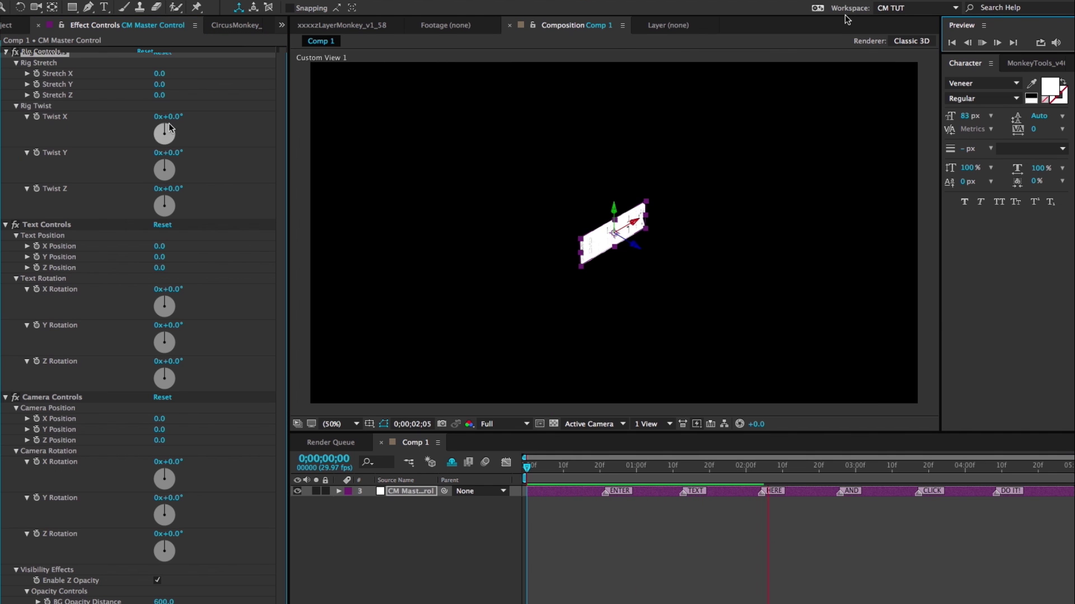
drag(160, 84, 169, 127)
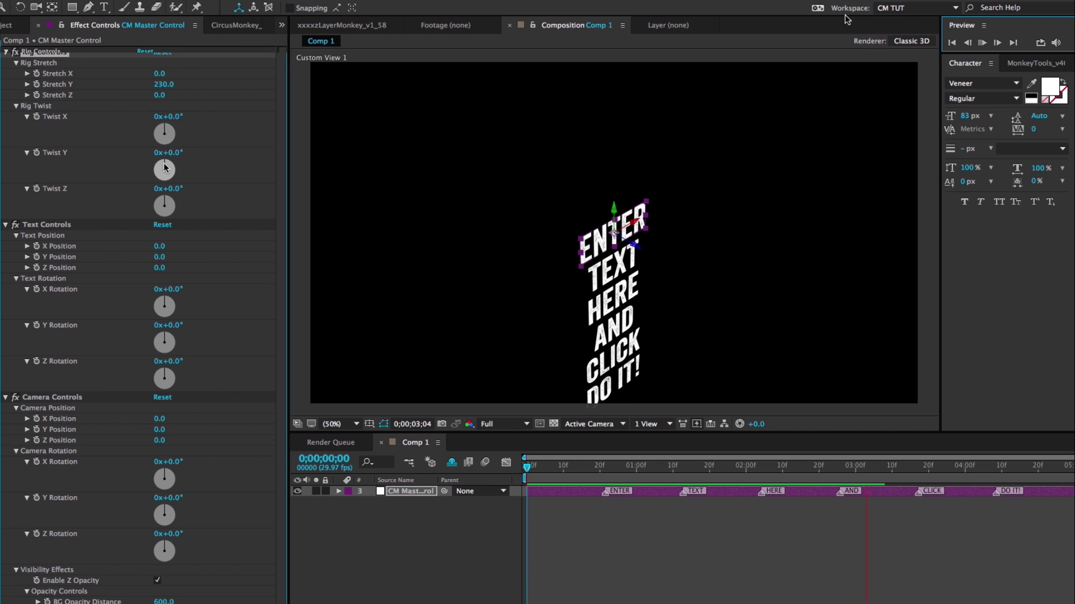
drag(165, 168, 161, 167)
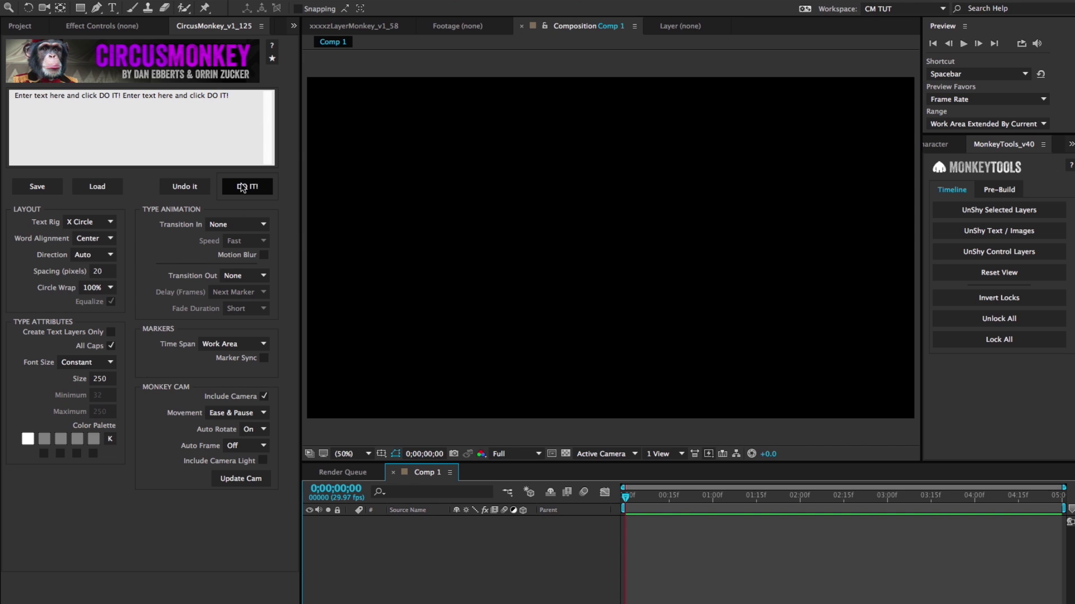
Generate the X Circle rig so the repeated words wrap around a circular drum.
click(241, 187)
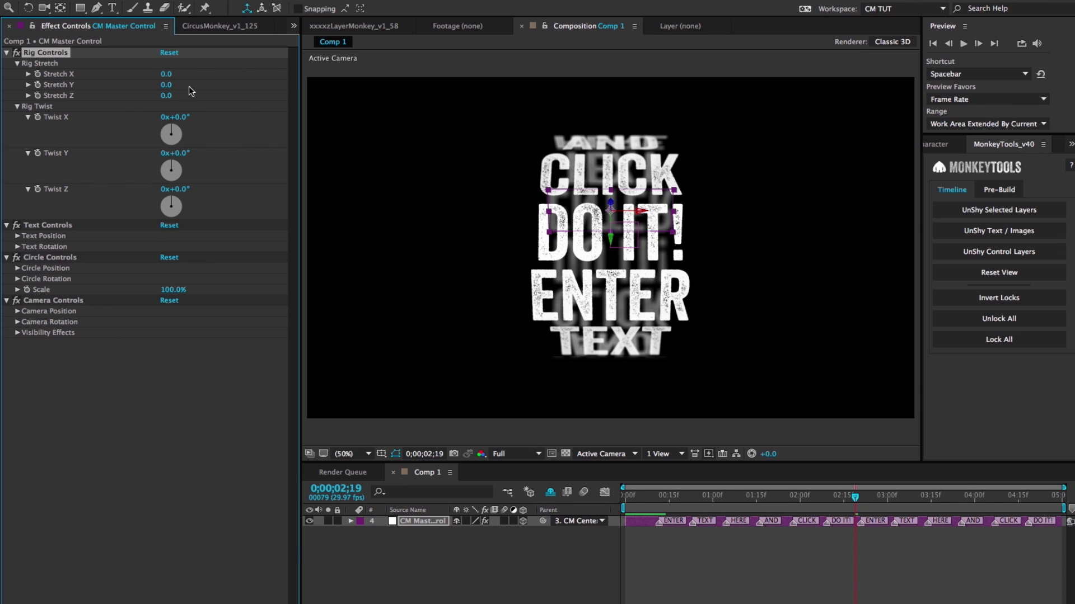
Set the circle rig's Stretch X to 190 and Twist Y to 53°, then Comp 2's Twist X to 90°.
drag(176, 74, 177, 75)
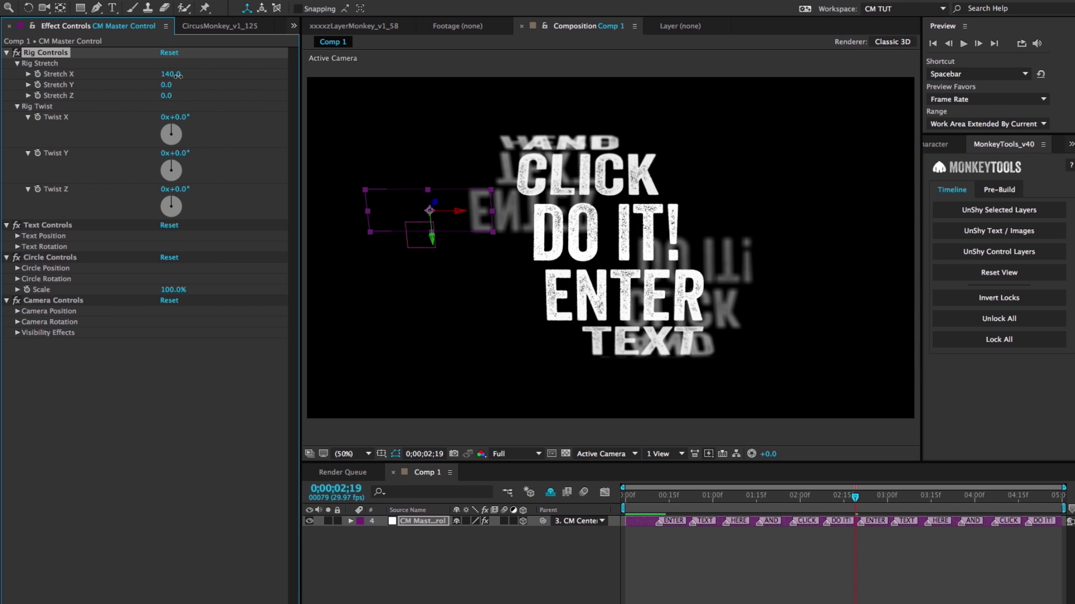
drag(177, 75, 183, 79)
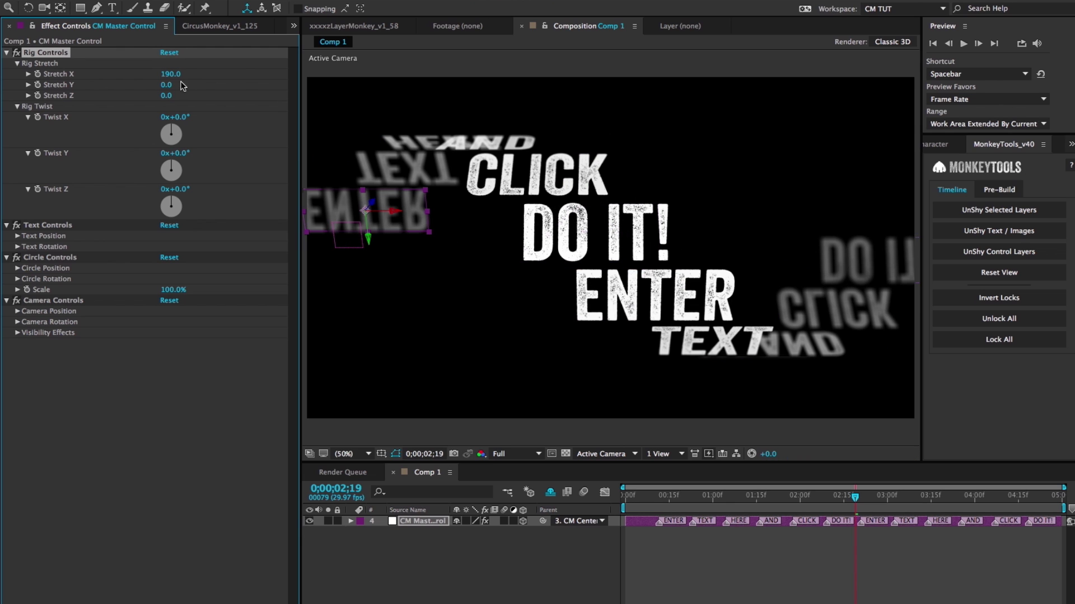
click(179, 163)
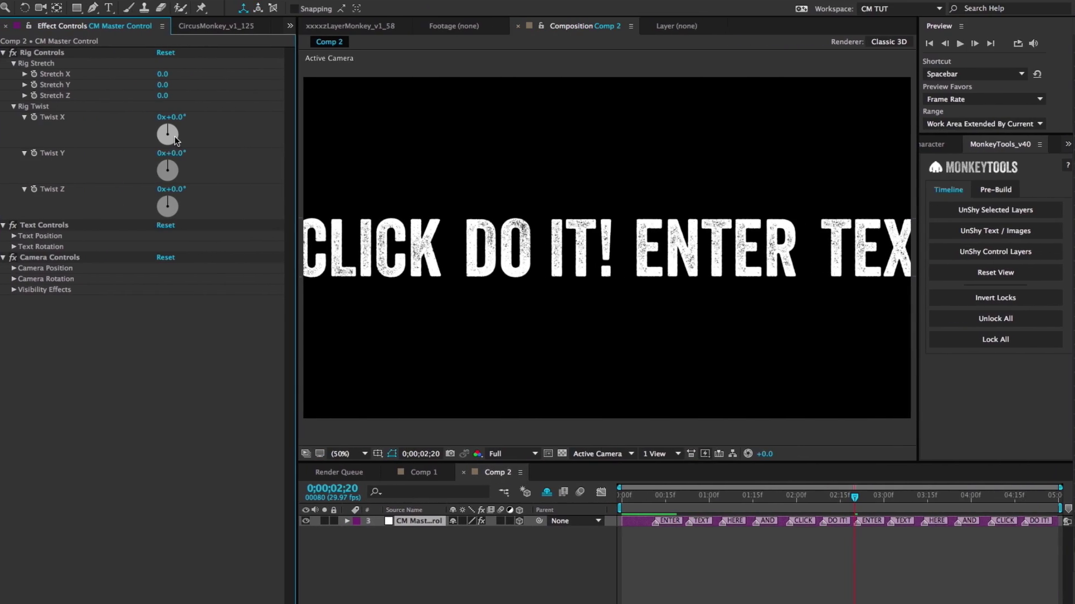
click(175, 137)
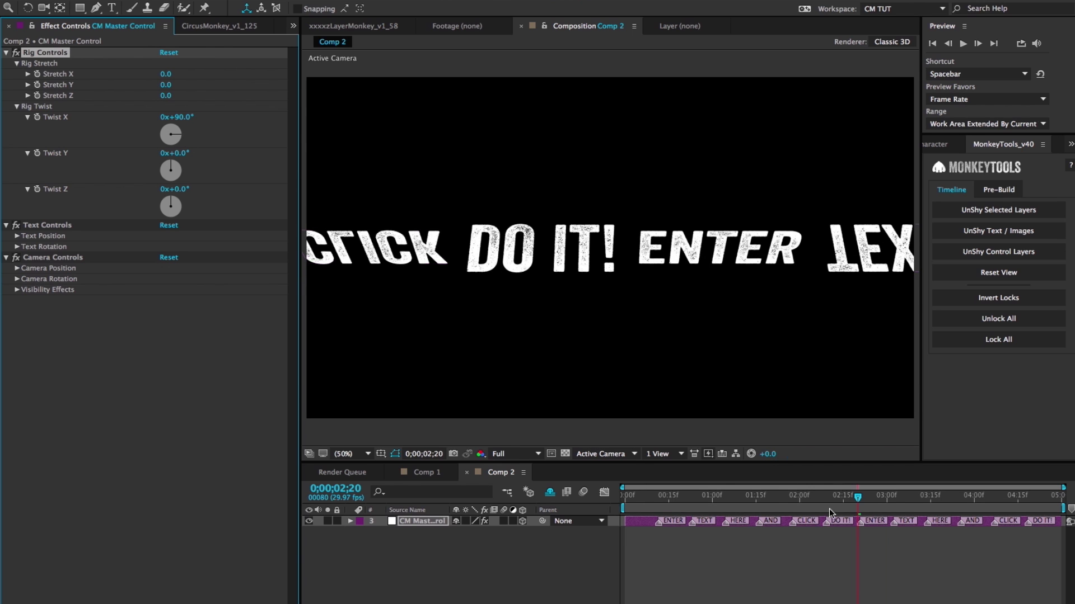
In Comp 3, shift the text's X Position and rotate it one full turn on X and 59° on Y.
drag(857, 496, 623, 492)
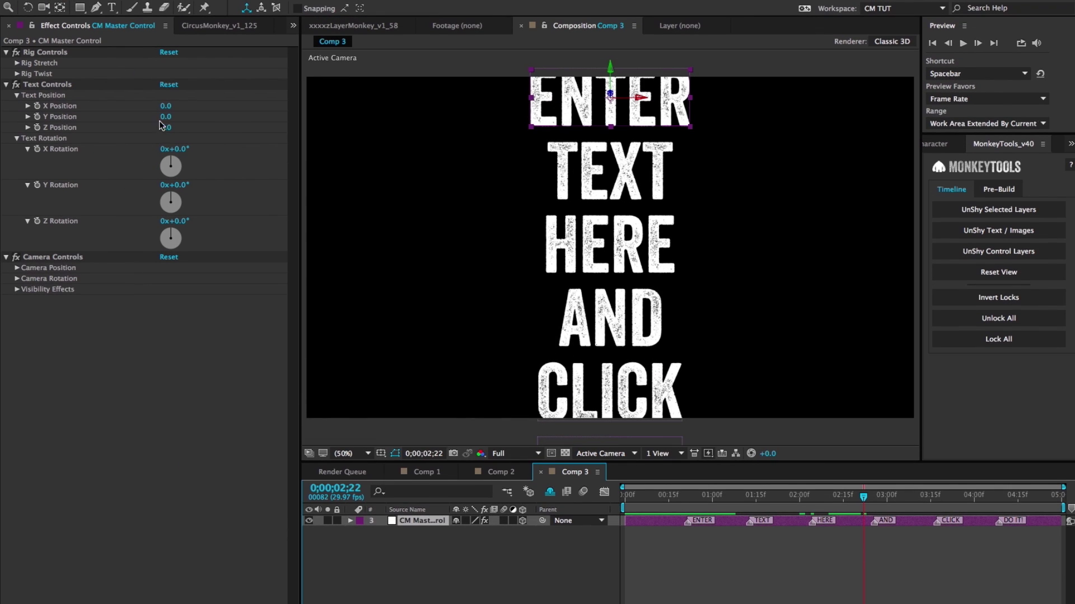
mouse_move(164, 105)
mouse_down()
mouse_move(197, 109)
mouse_move(161, 117)
mouse_move(177, 119)
mouse_up()
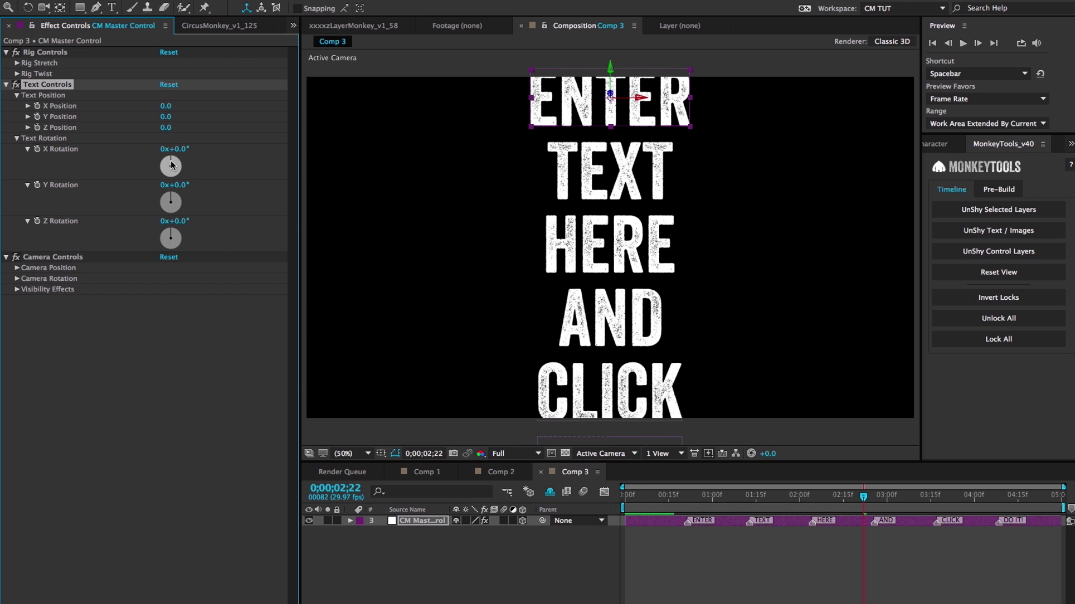
mouse_move(171, 164)
mouse_down()
mouse_move(177, 173)
mouse_move(171, 160)
mouse_up()
mouse_move(177, 202)
mouse_down()
mouse_move(168, 214)
mouse_move(171, 198)
mouse_up()
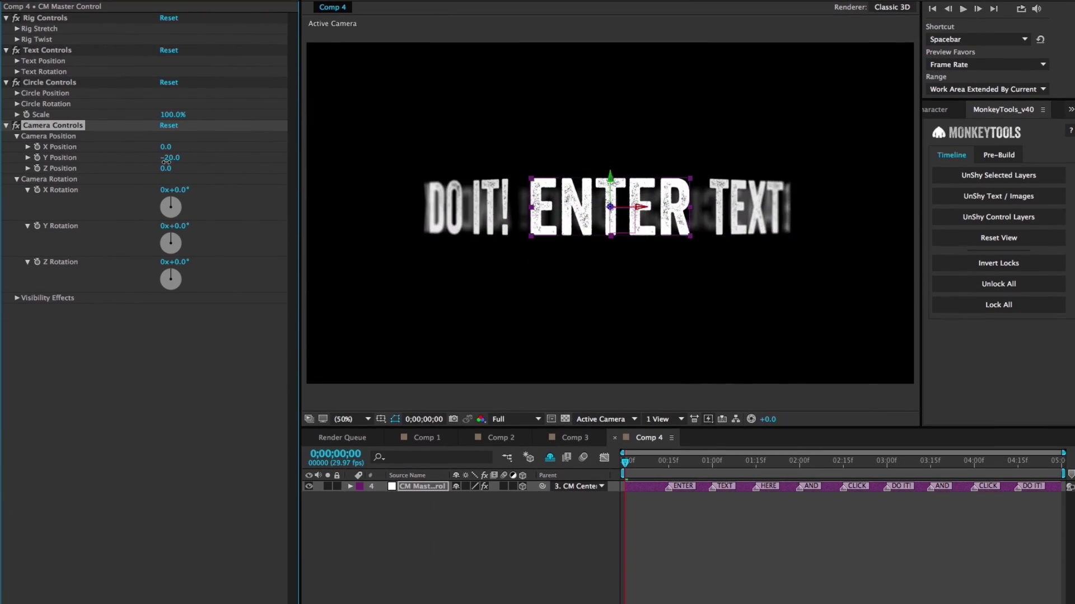
Set Comp 4's camera to Z position -1220 with X 12°, Y -14°, Z 29° rotation, then preview.
drag(171, 207, 172, 205)
drag(171, 242, 171, 234)
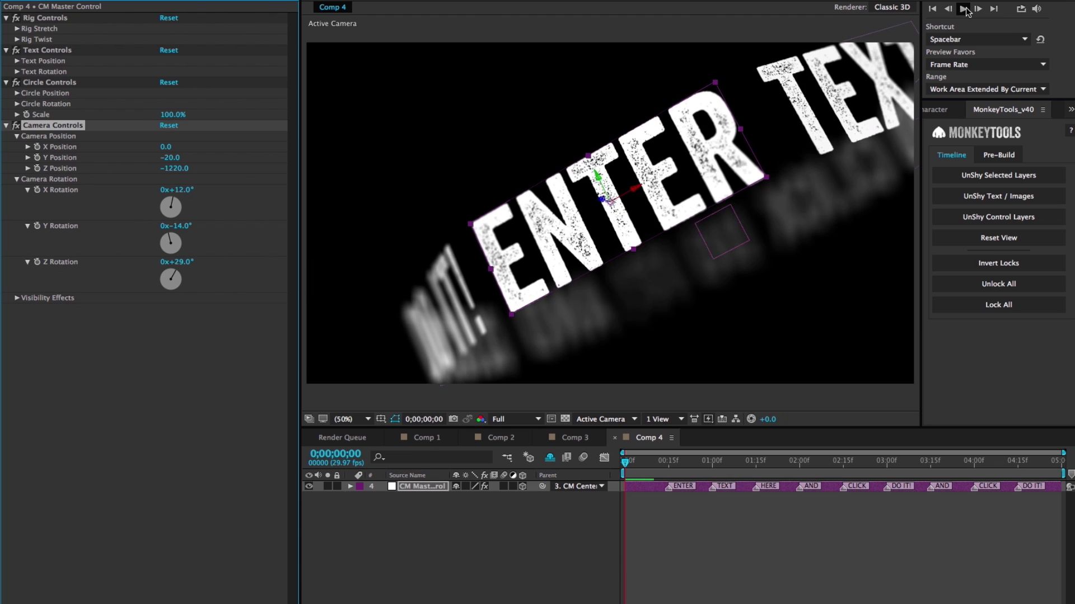
click(964, 8)
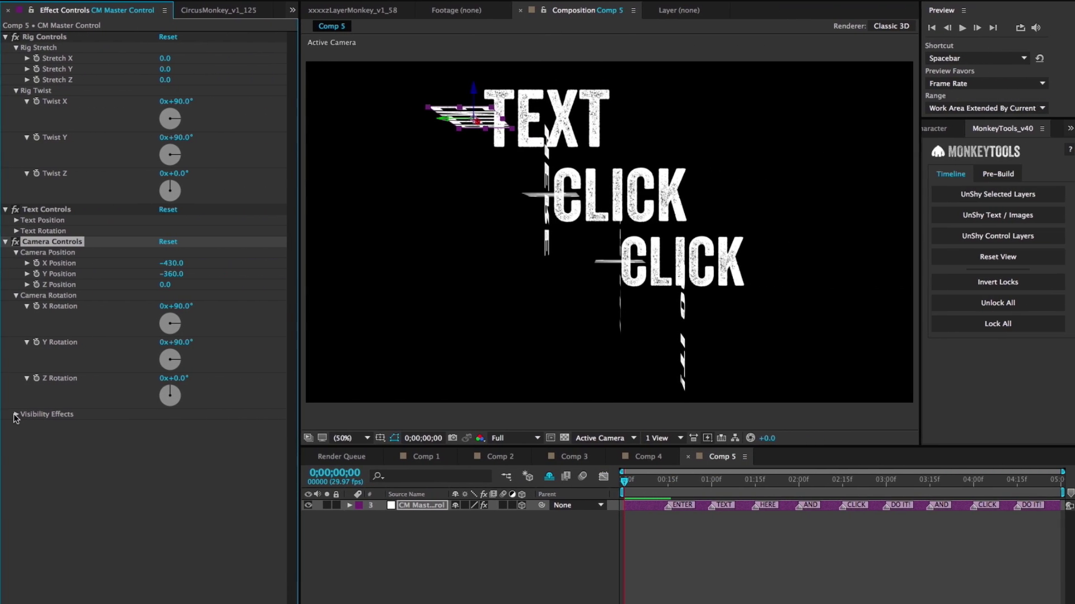
click(15, 415)
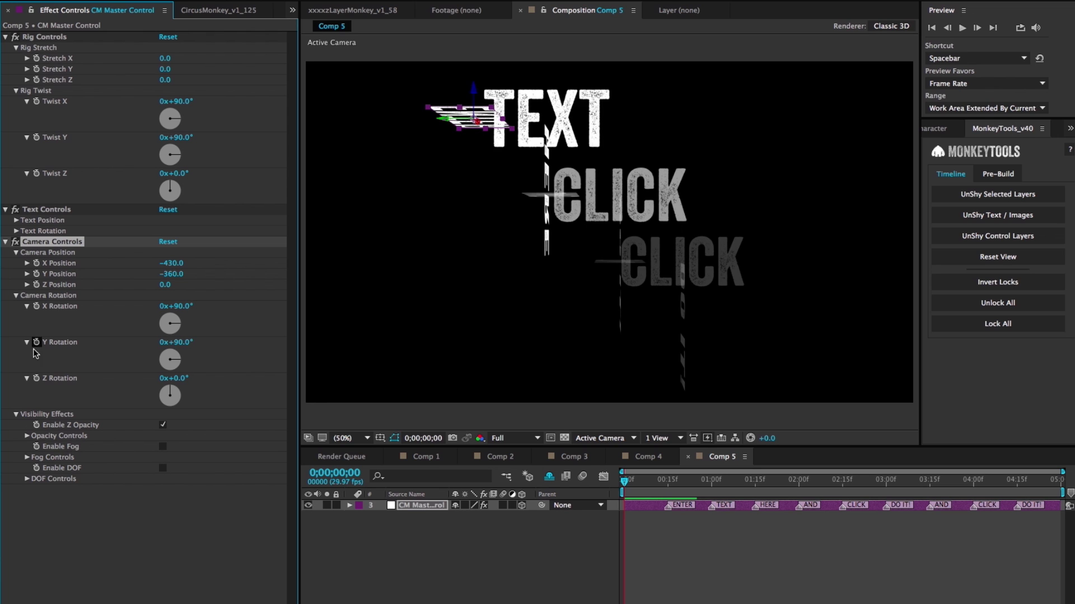
Set BG Opacity Distance to about 310 so far CLICK words fade out, then disable Z Opacity.
click(27, 437)
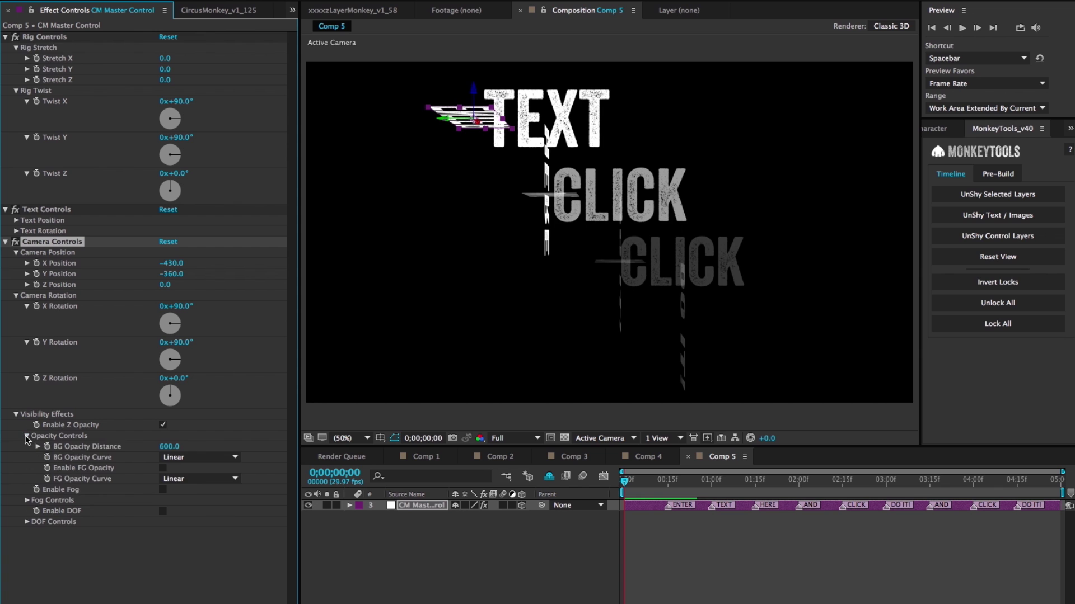
drag(167, 448, 207, 442)
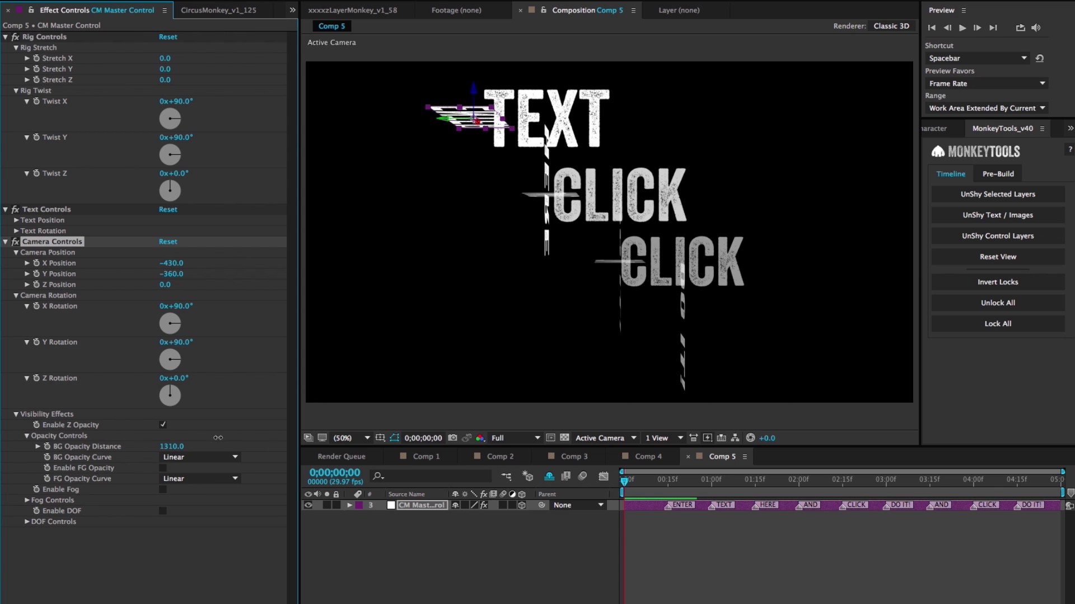
mouse_move(154, 444)
mouse_down()
mouse_move(119, 446)
mouse_move(147, 447)
mouse_up()
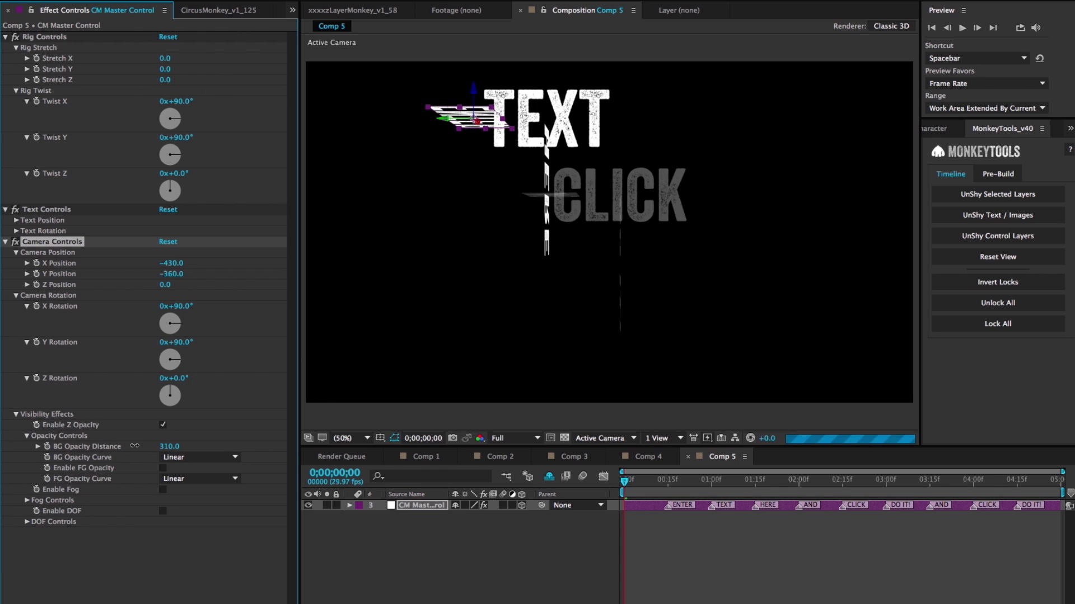
click(162, 425)
Enable red depth fog and adjust BG Fog Distance, then disable fog and collapse Opacity and Fog Controls.
click(163, 490)
click(26, 500)
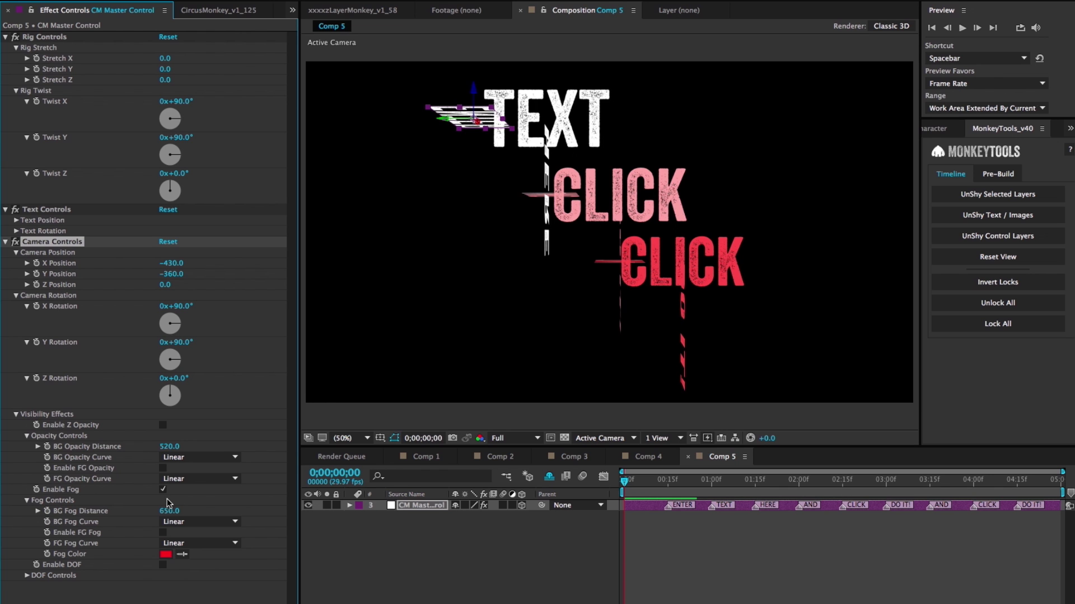
drag(190, 511, 137, 519)
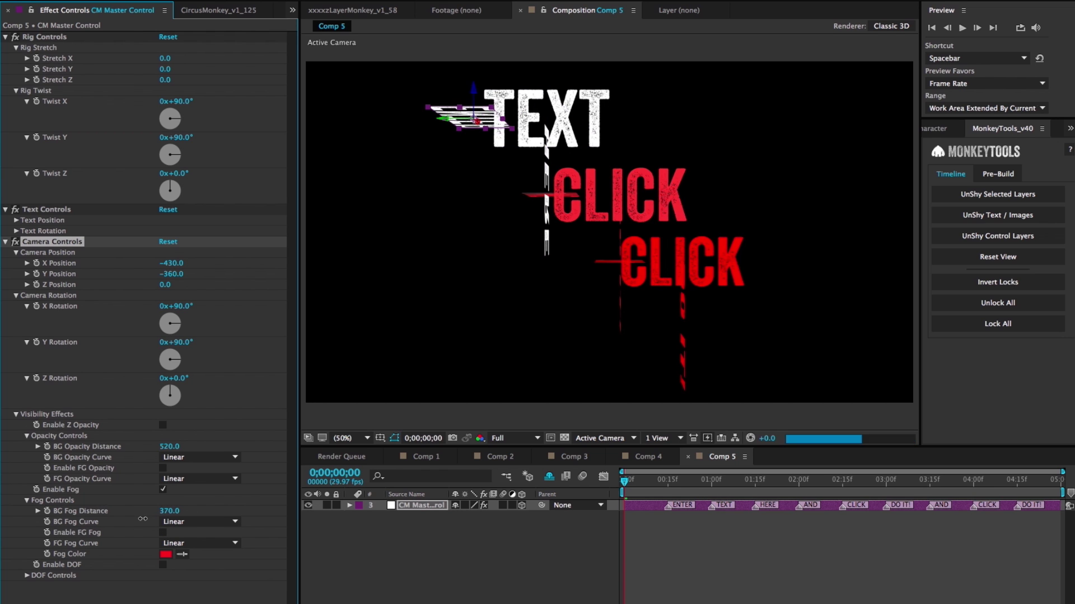
click(162, 489)
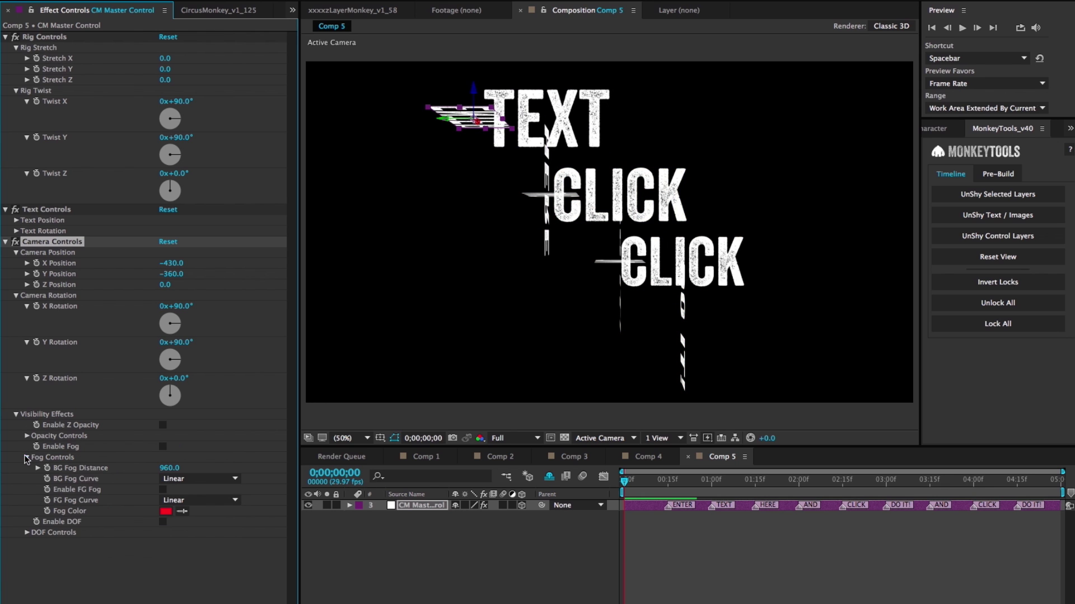
click(27, 436)
click(26, 457)
Enable DOF with intensity 96, tune Focus Distance to sharpen nearer words, then expand Comp 1's Circle Controls.
click(162, 468)
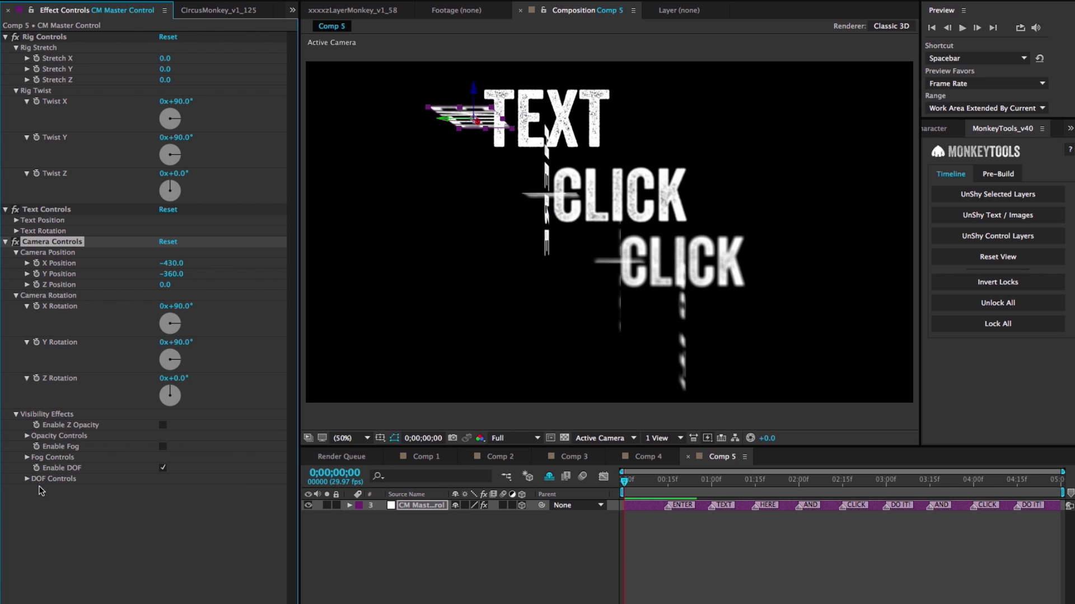
click(27, 479)
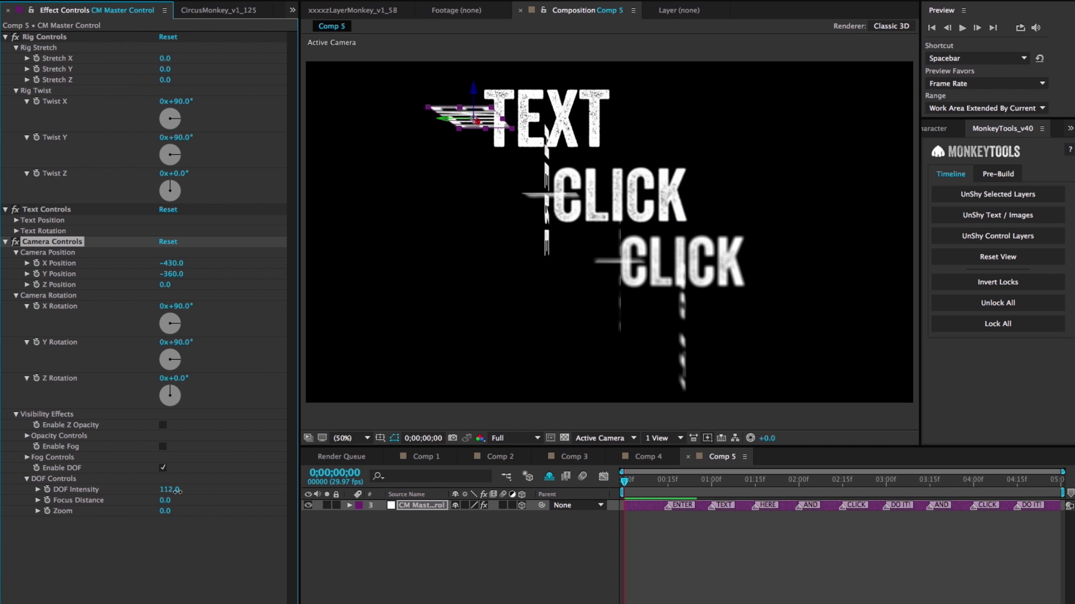
drag(191, 489, 225, 483)
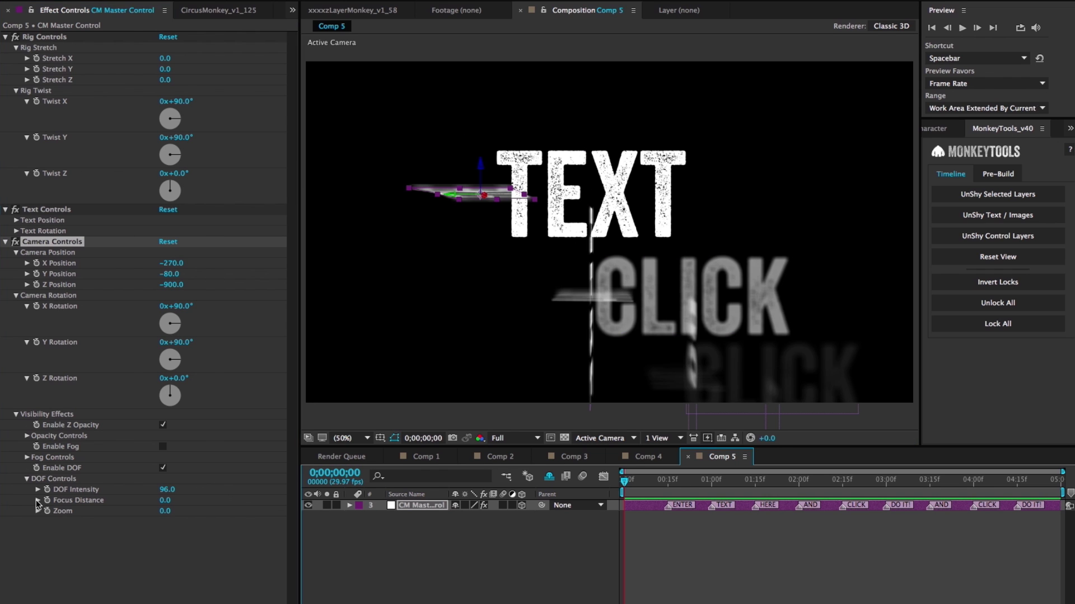
click(37, 501)
drag(165, 503, 411, 512)
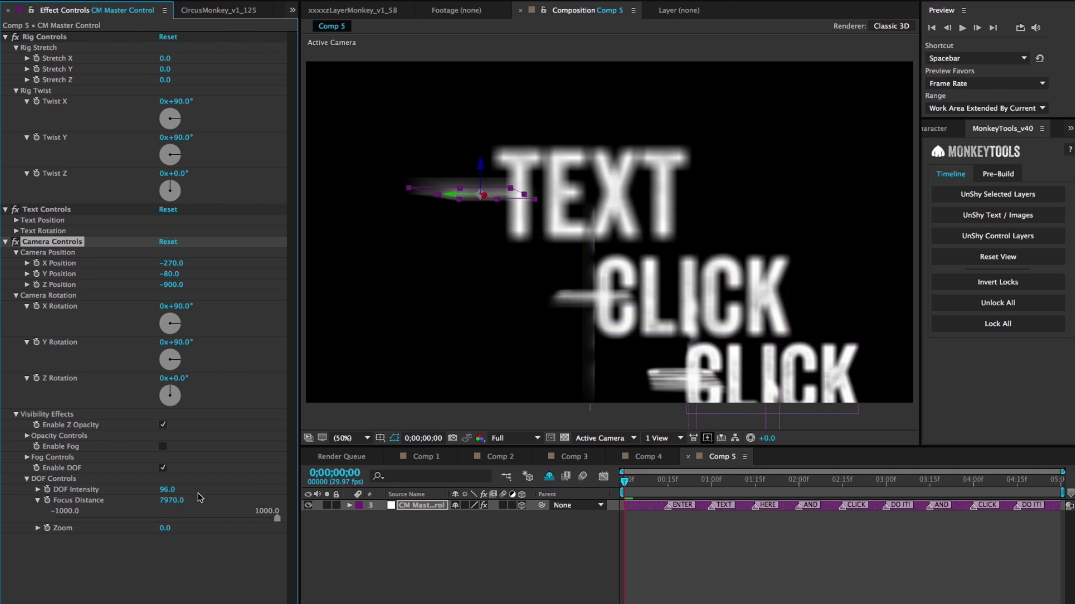
drag(176, 500, 603, 480)
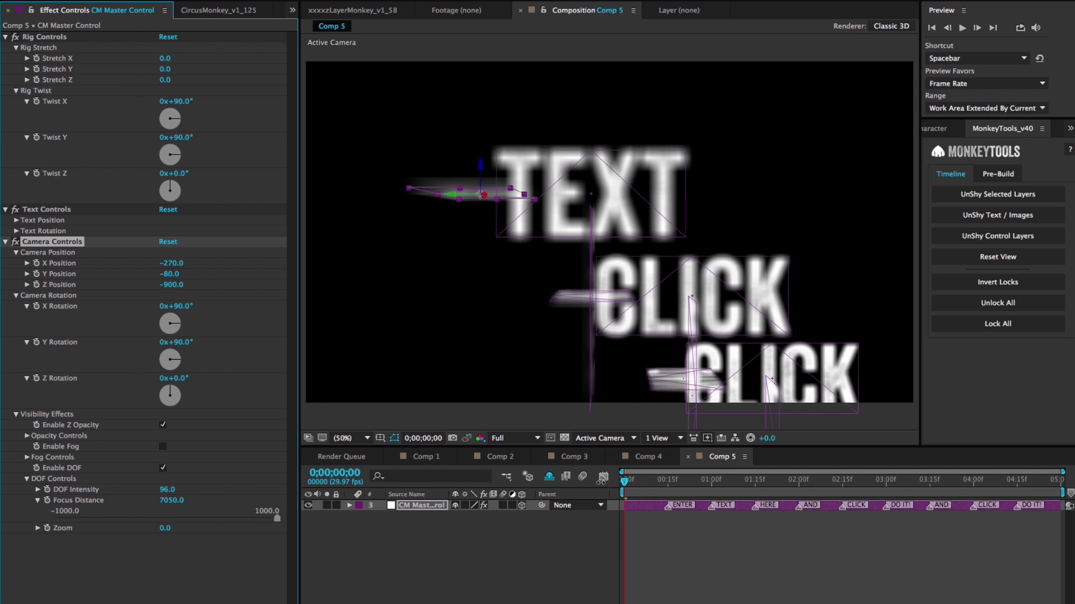
drag(398, 513, 186, 497)
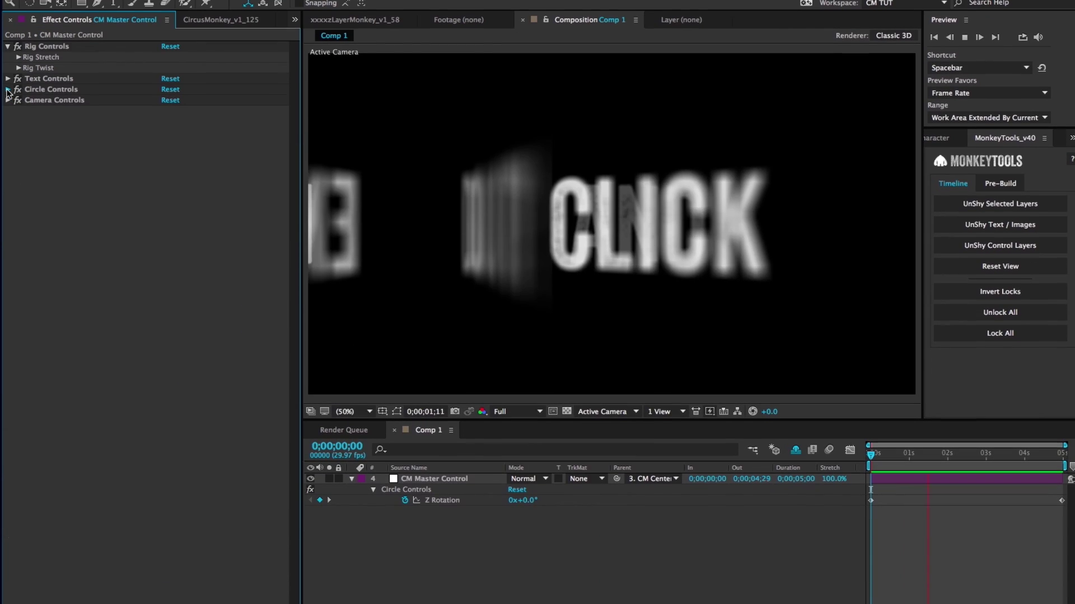
click(8, 90)
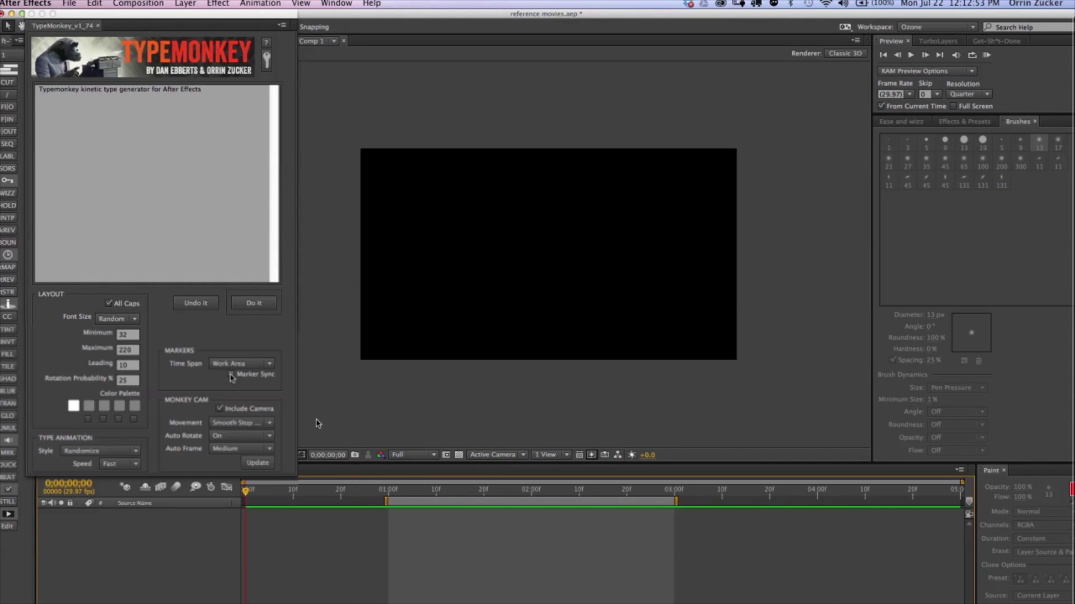
Generate the TypeMonkey build of the sentence, adding TM Timing Control word markers and a MonkeyCam.
click(253, 304)
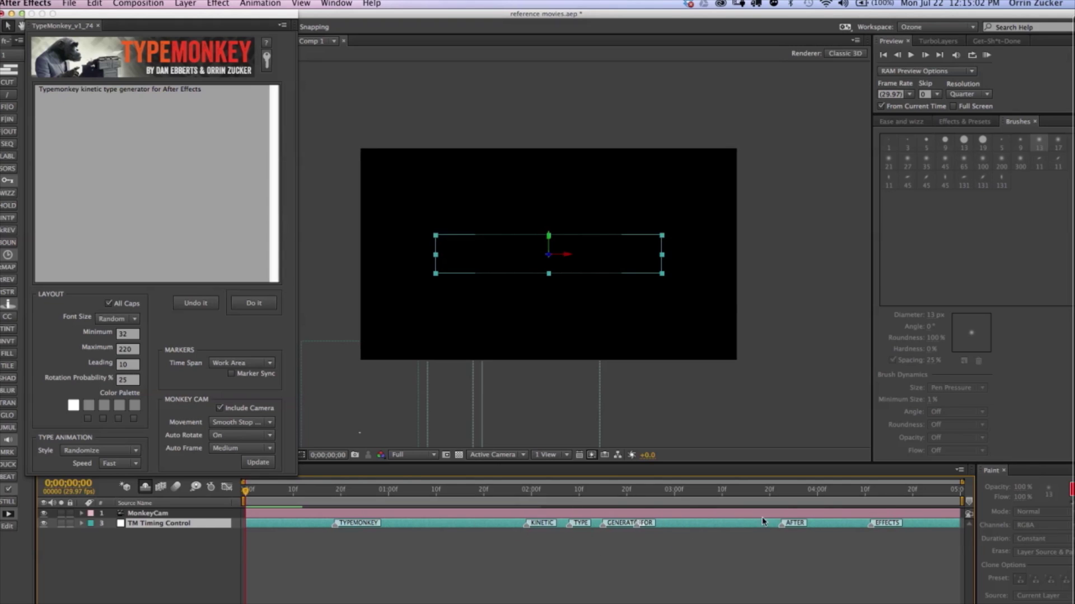
Retime the FOR and AFTER markers, undo the build, and save the markers as a TM Markers layer.
drag(788, 528, 846, 529)
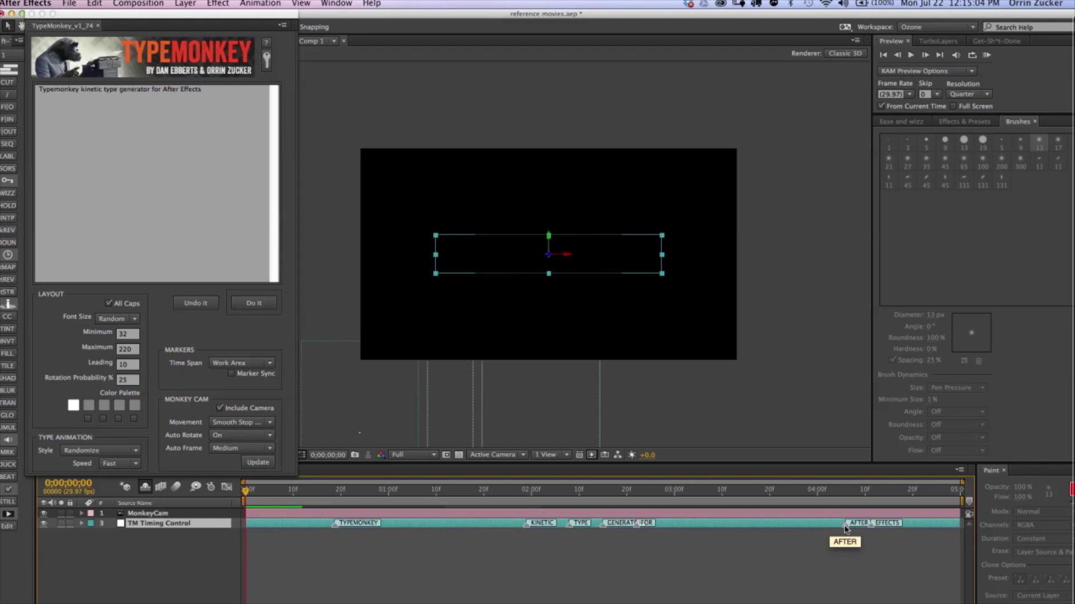
click(194, 305)
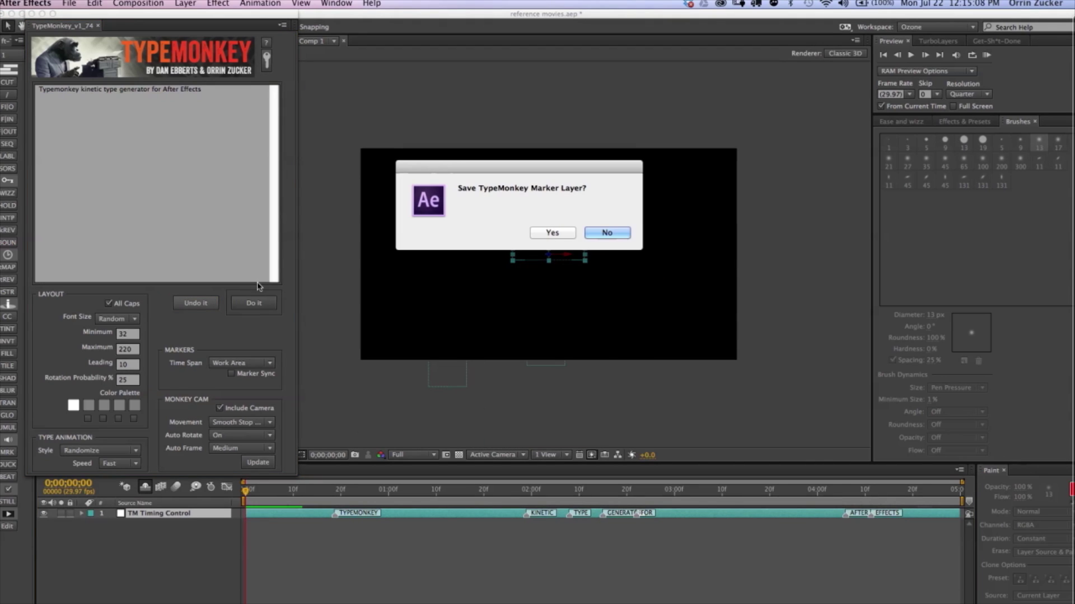
click(551, 233)
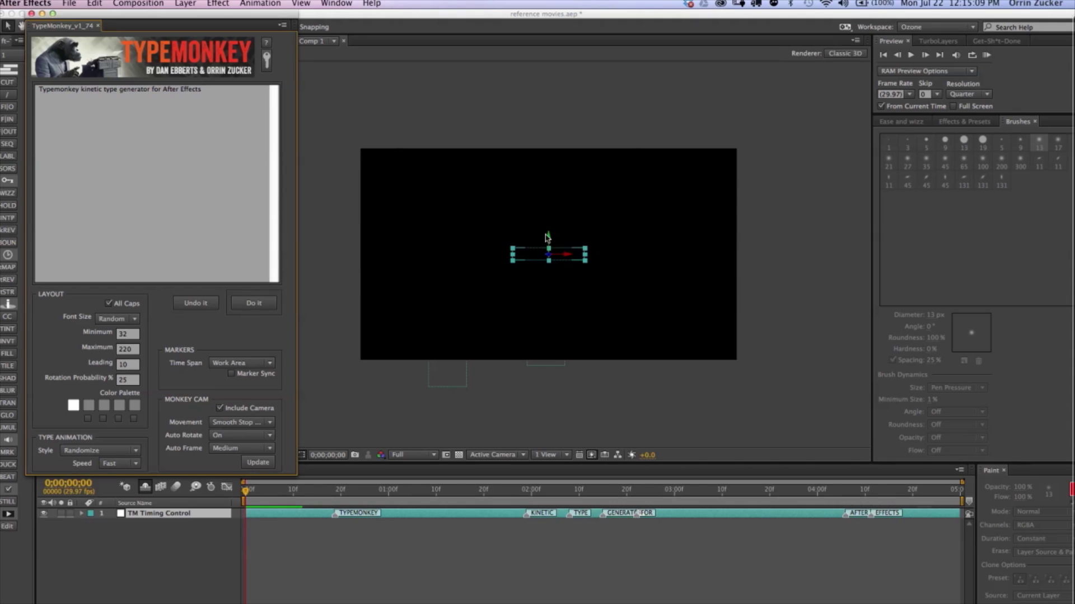
click(180, 579)
Rebuild the type with Marker Sync on, using TM Markers as the guide layer.
click(231, 374)
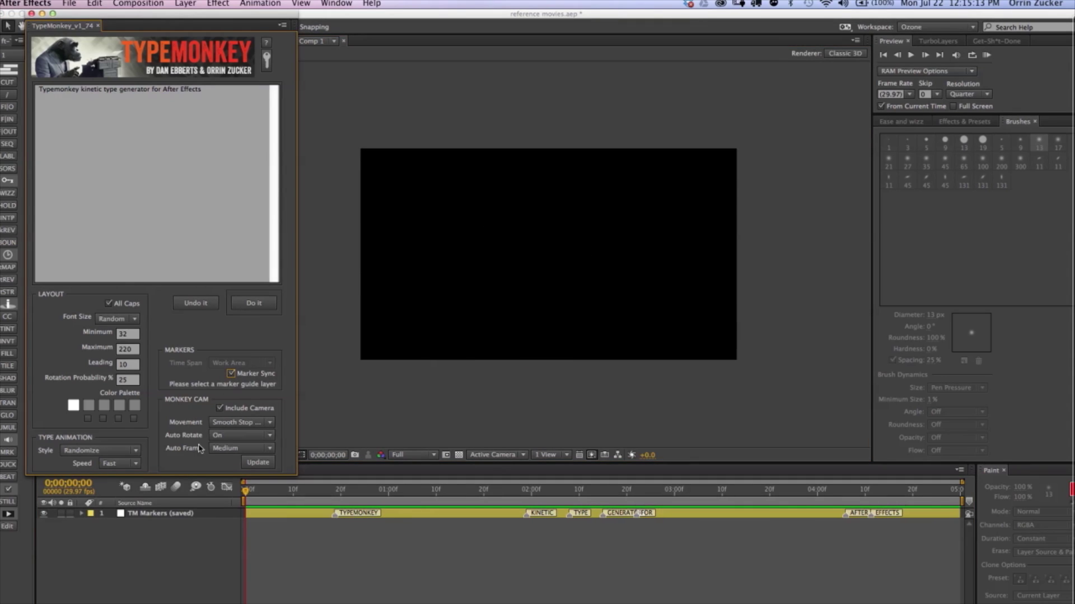
click(163, 514)
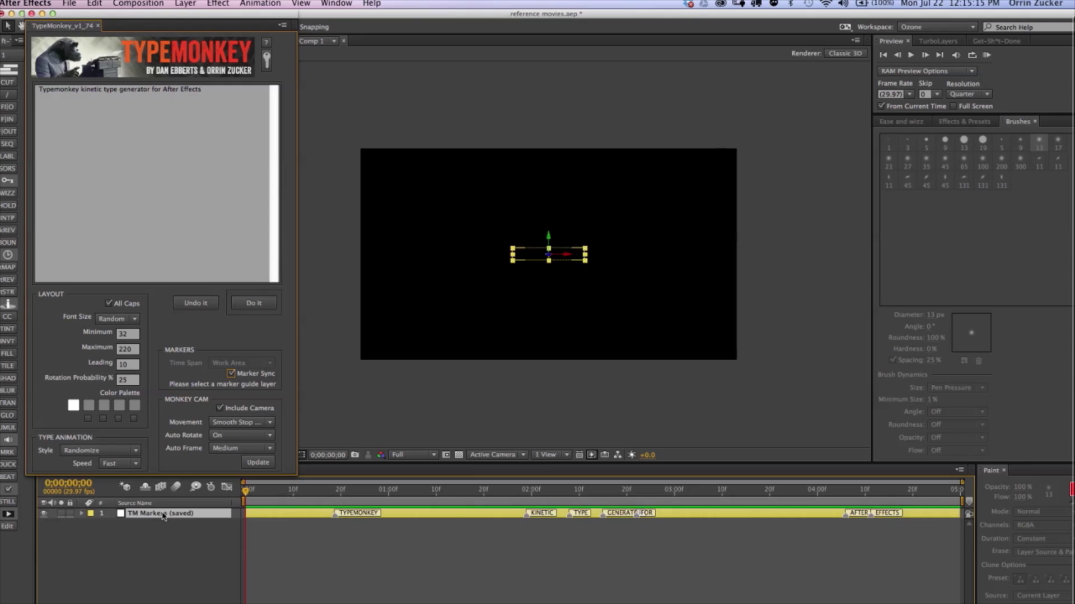
click(250, 305)
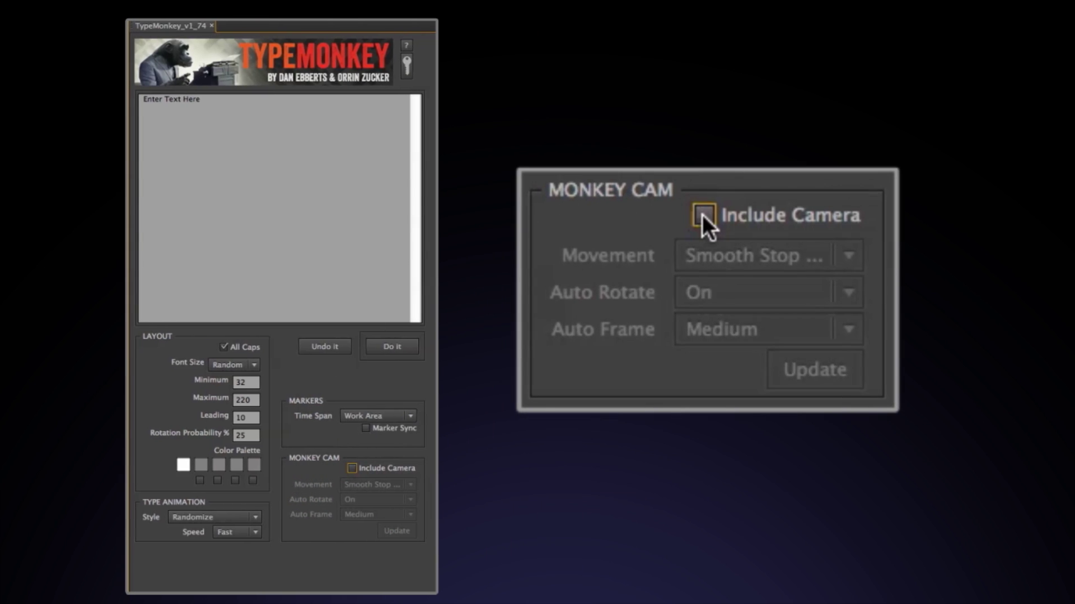
Turn on Include Camera and go through the MonkeyCam Movement and Auto Frame options.
click(610, 468)
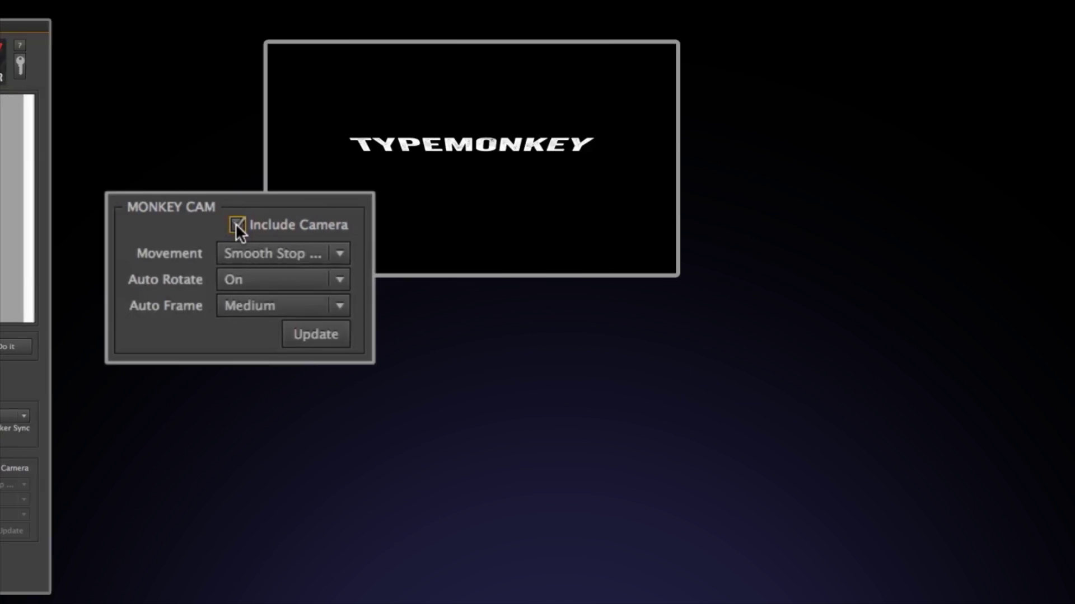
click(164, 256)
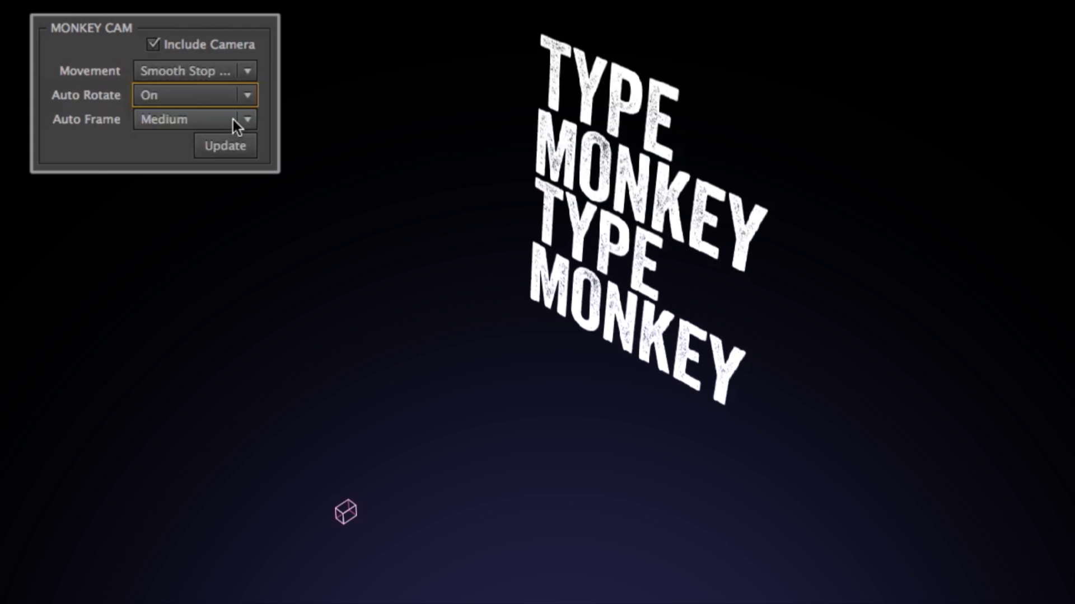
click(232, 119)
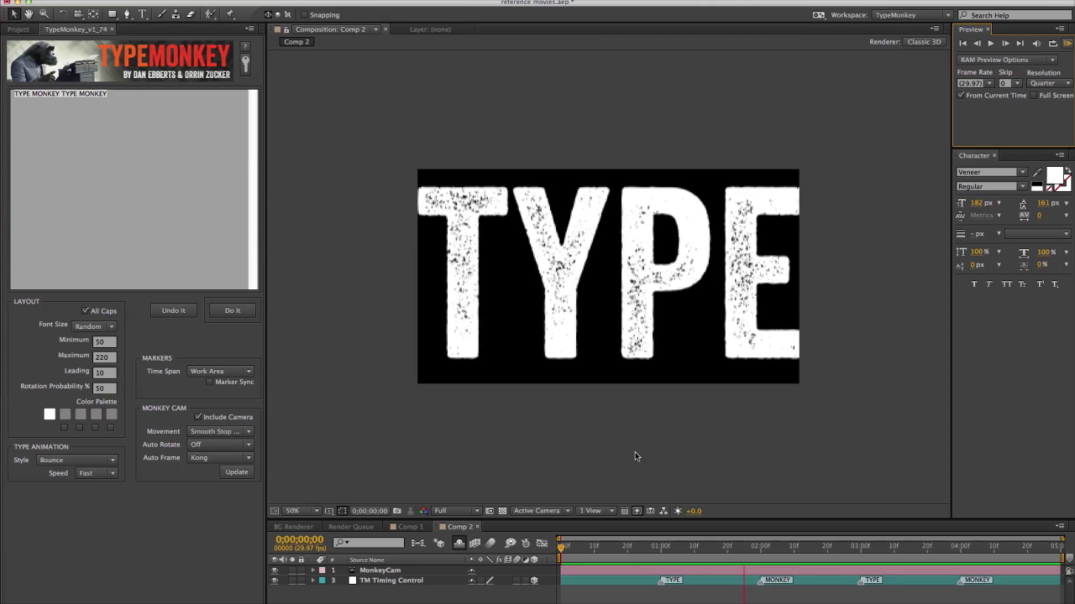
Update the MonkeyCam to Auto Frame Loose with Auto Rotate On, then RAM-preview the TYPE MONKEY animation.
click(220, 458)
click(208, 486)
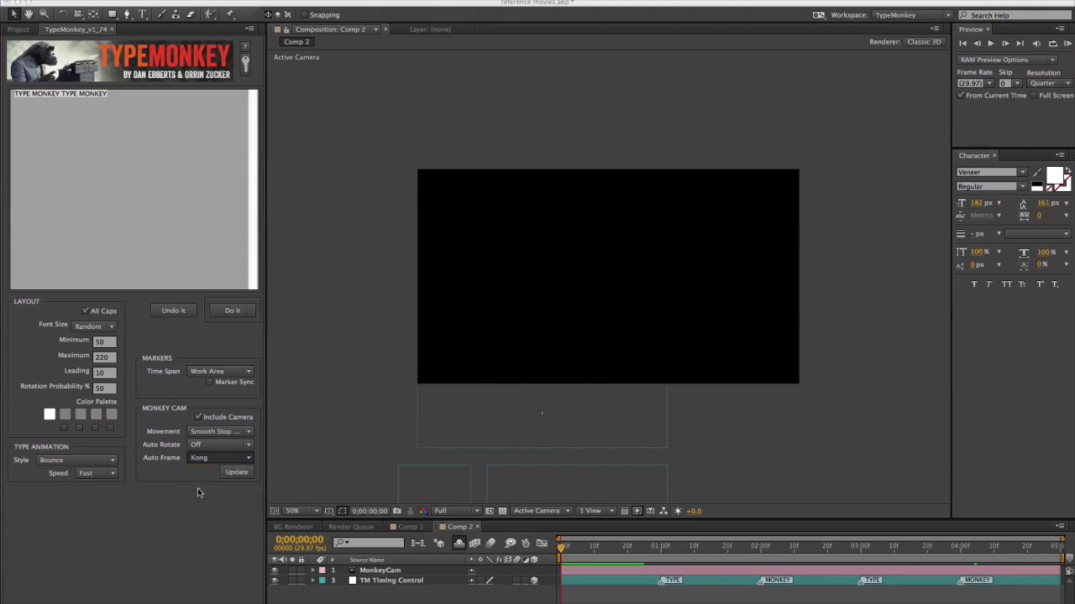
click(237, 473)
click(1068, 43)
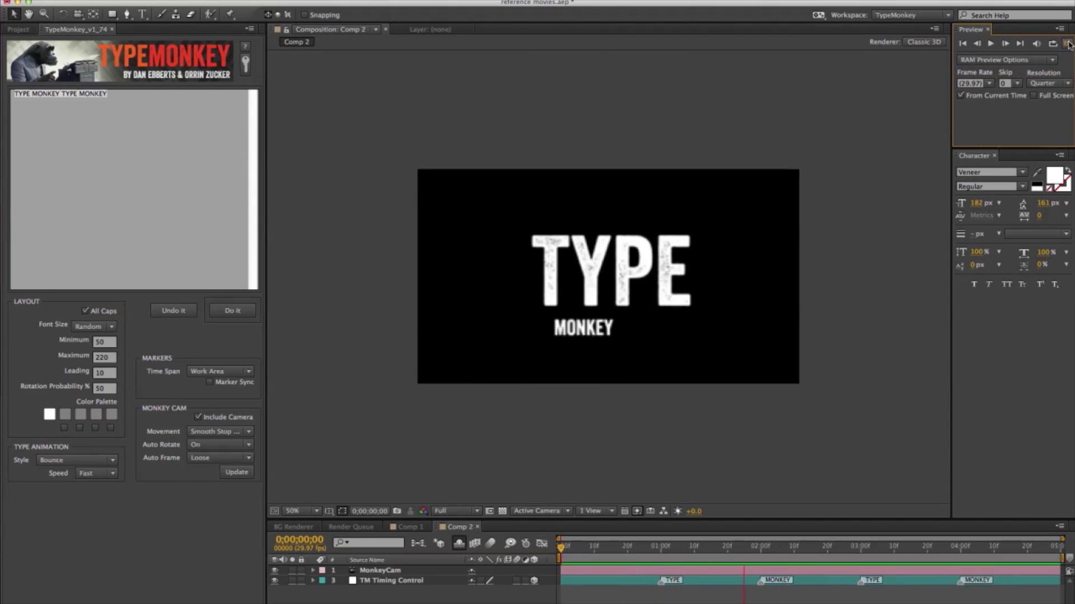